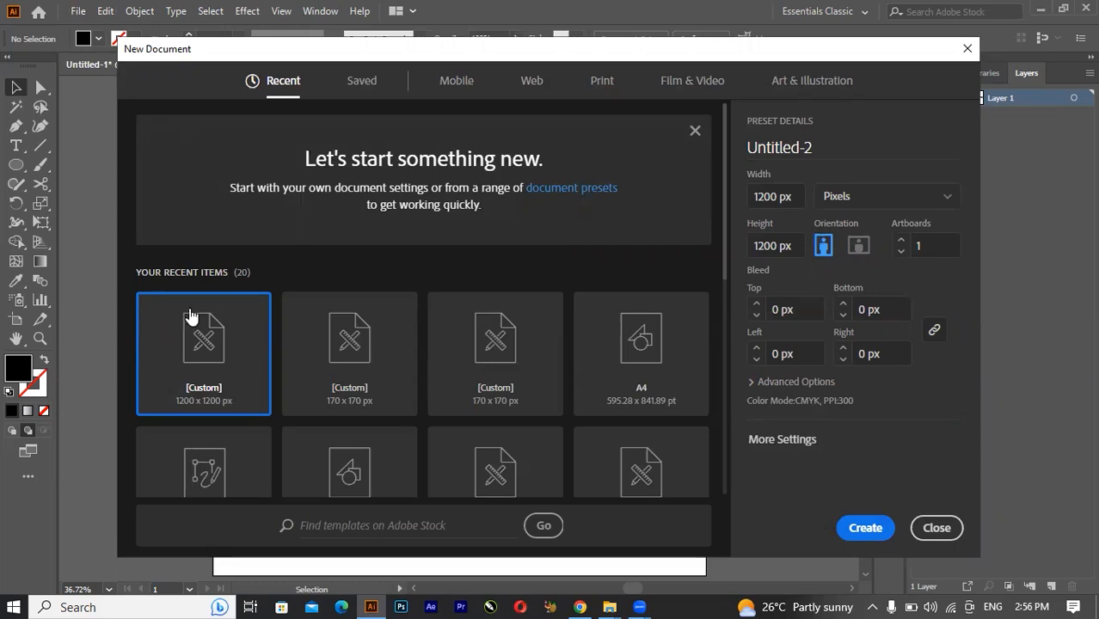
# Dismiss the new document setup and widen the existing artboard to about 1283 px by extending its left edge.
pyautogui.click(936, 528)
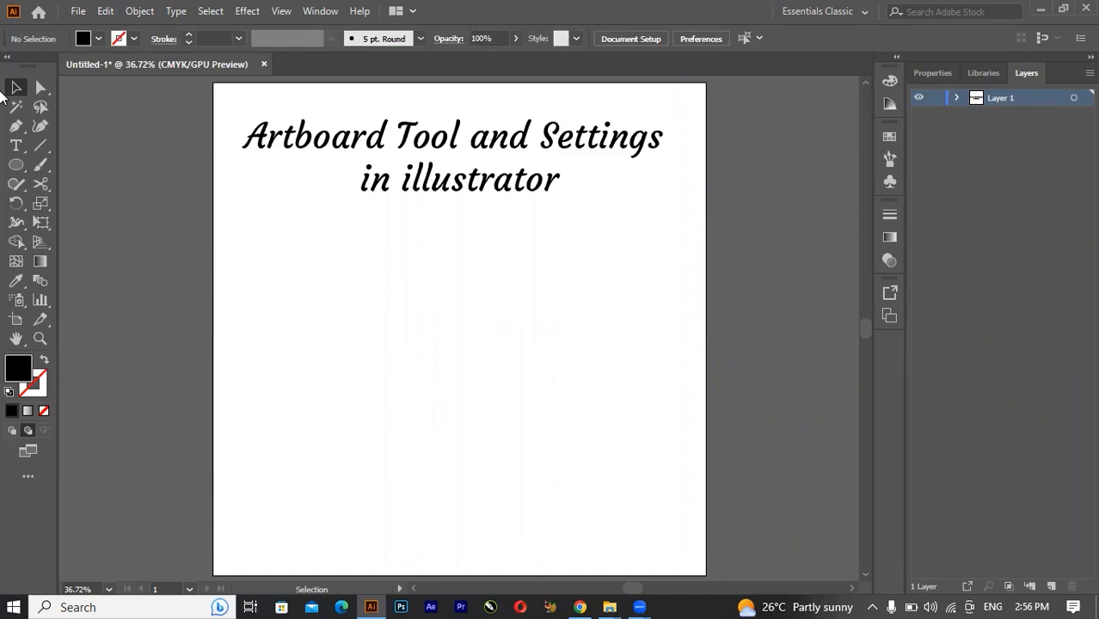
pyautogui.click(14, 320)
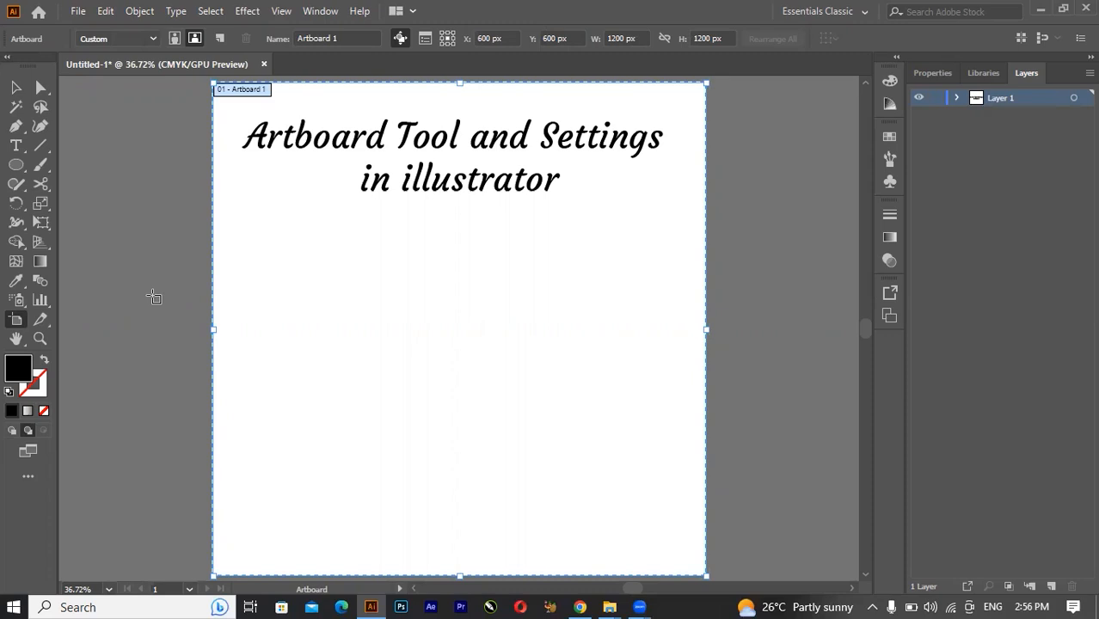
pyautogui.press('v')
pyautogui.hotkey('ctrl', '-')
pyautogui.hotkey('shift', 'o')
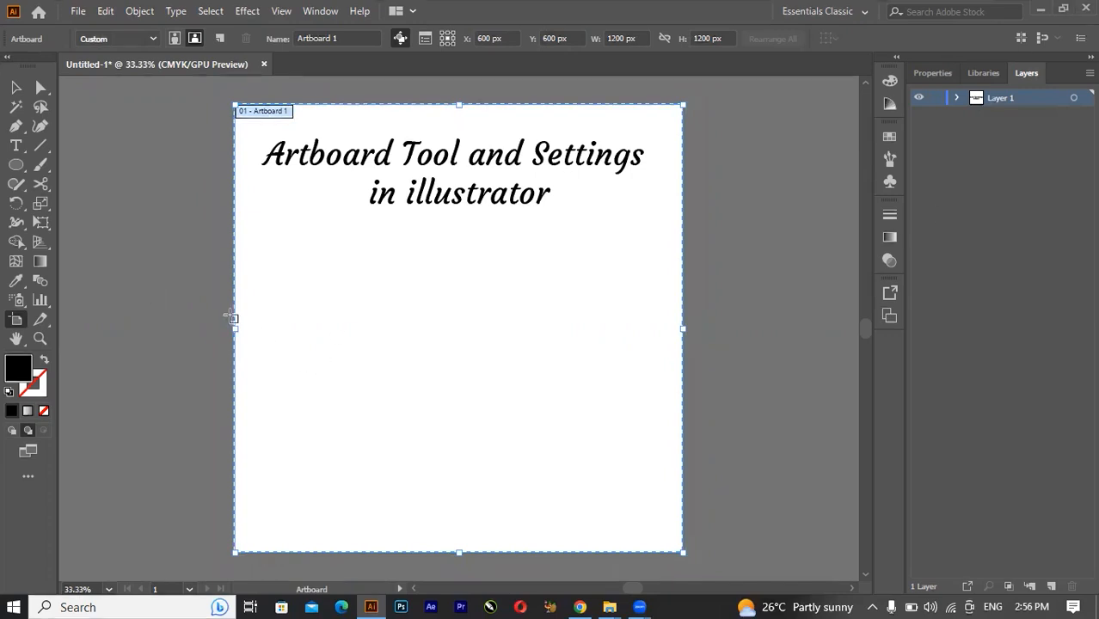
pyautogui.moveTo(237, 328); pyautogui.dragTo(204, 328)
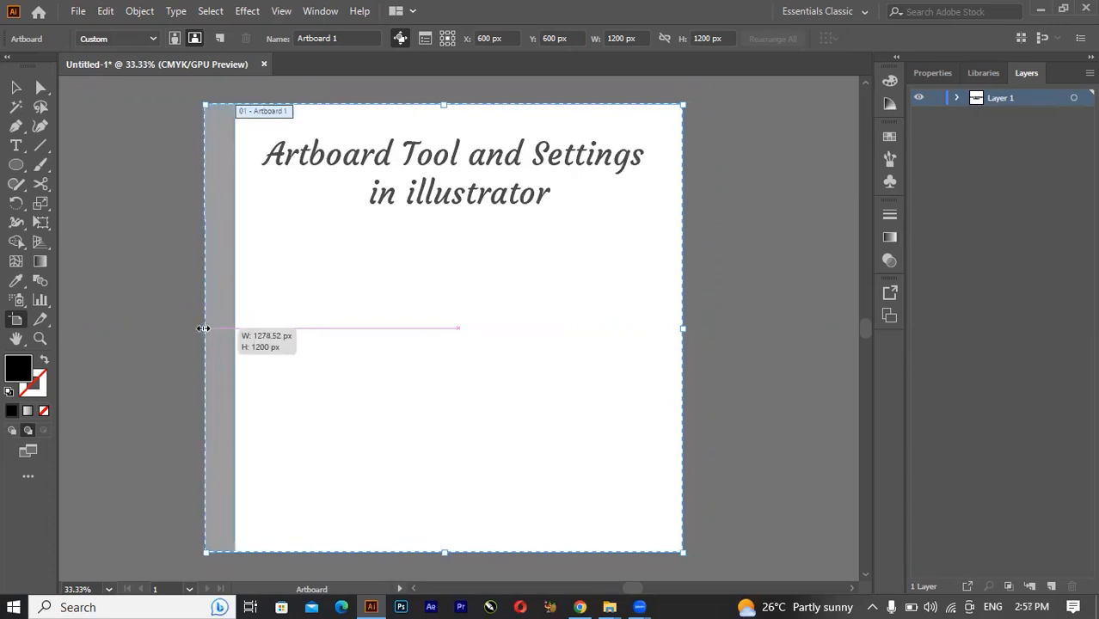
# Set the artboard's position to X 1200 px and Y 1200 px, leaving and re-entering artboard editing.
pyautogui.click(497, 38)
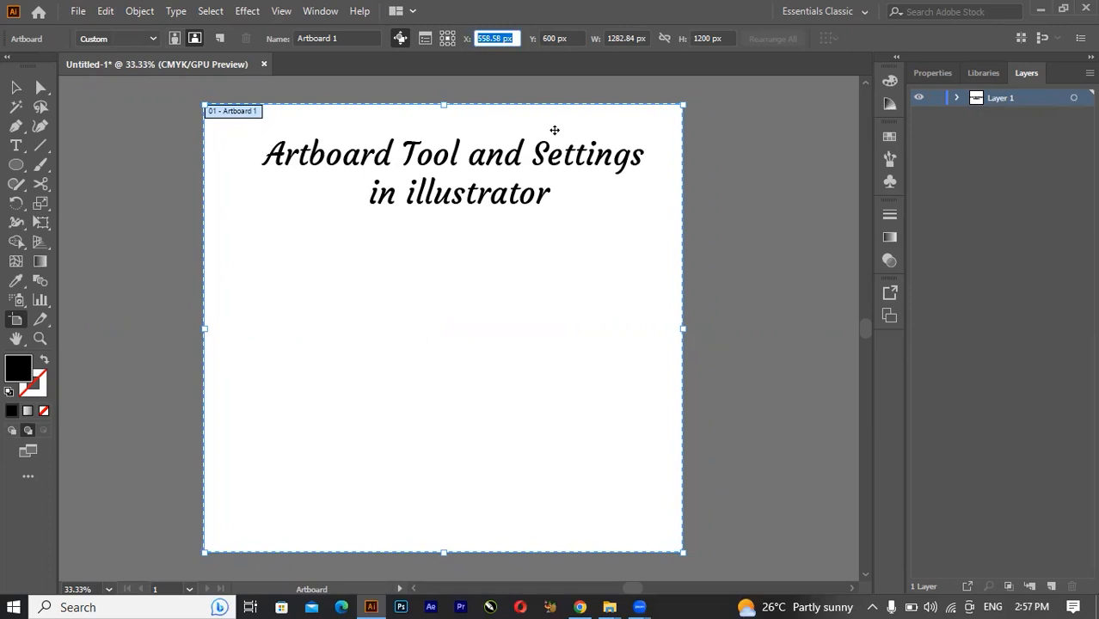
pyautogui.write('1200')
pyautogui.press('Tab')
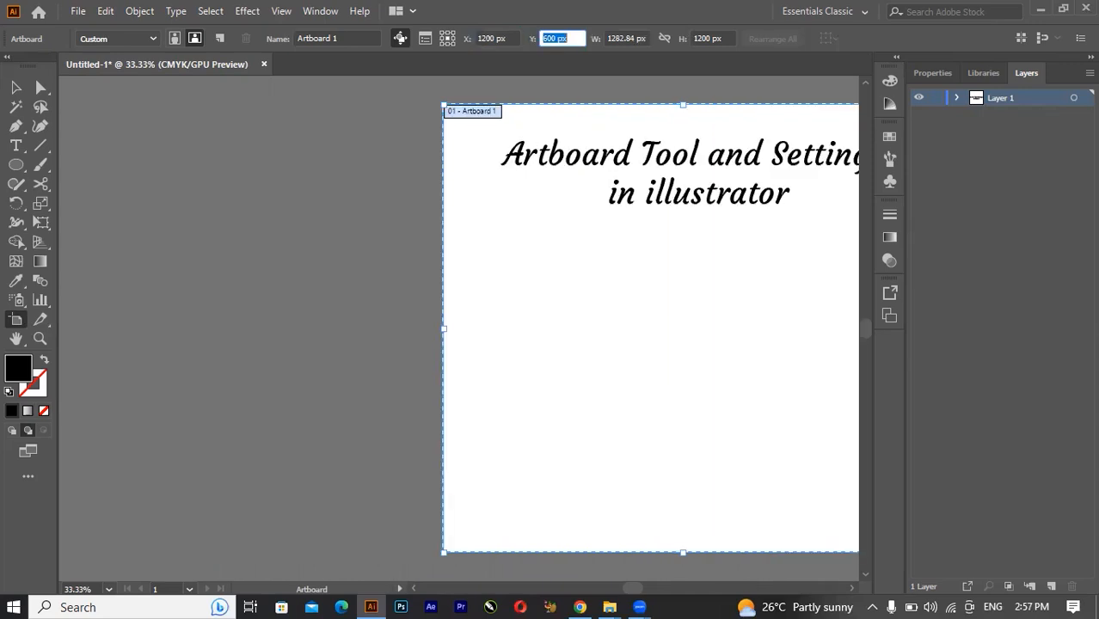
pyautogui.write('1200')
pyautogui.press('Tab')
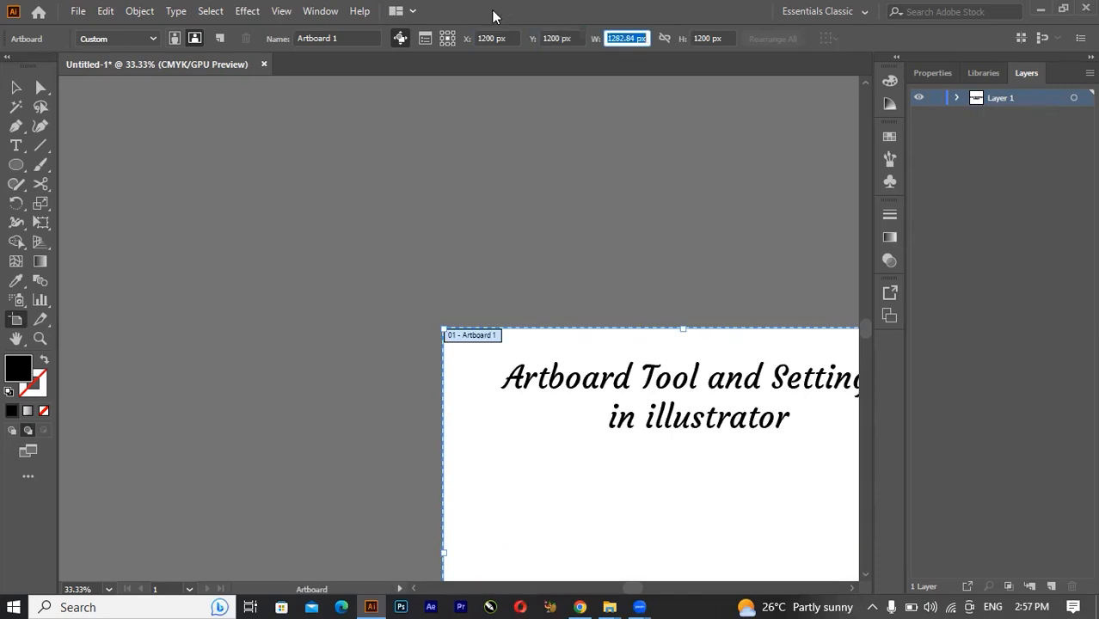
pyautogui.press('Escape')
pyautogui.hotkey('ctrl', '0')
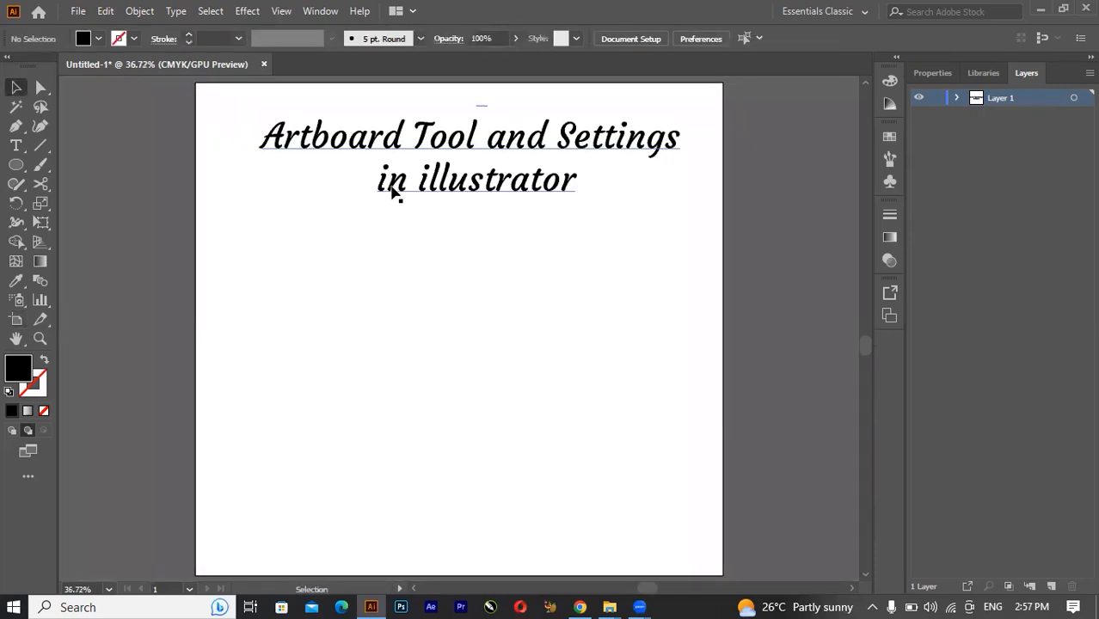
pyautogui.click(12, 320)
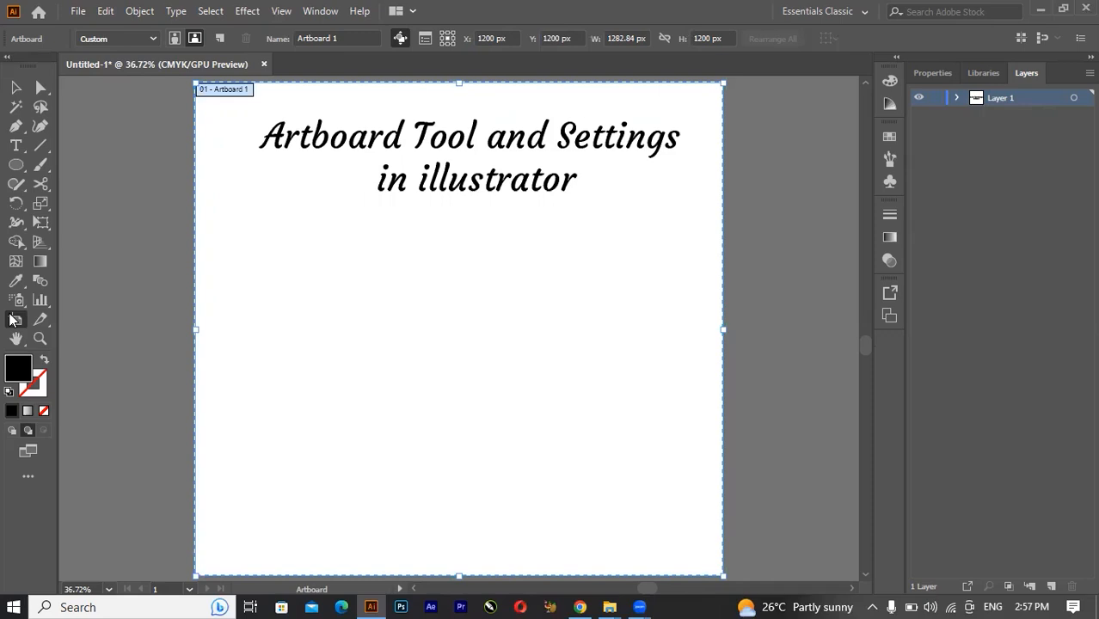
# Look through the artboard size presets, try Letter on the artboard, and undo the size change.
pyautogui.click(115, 39)
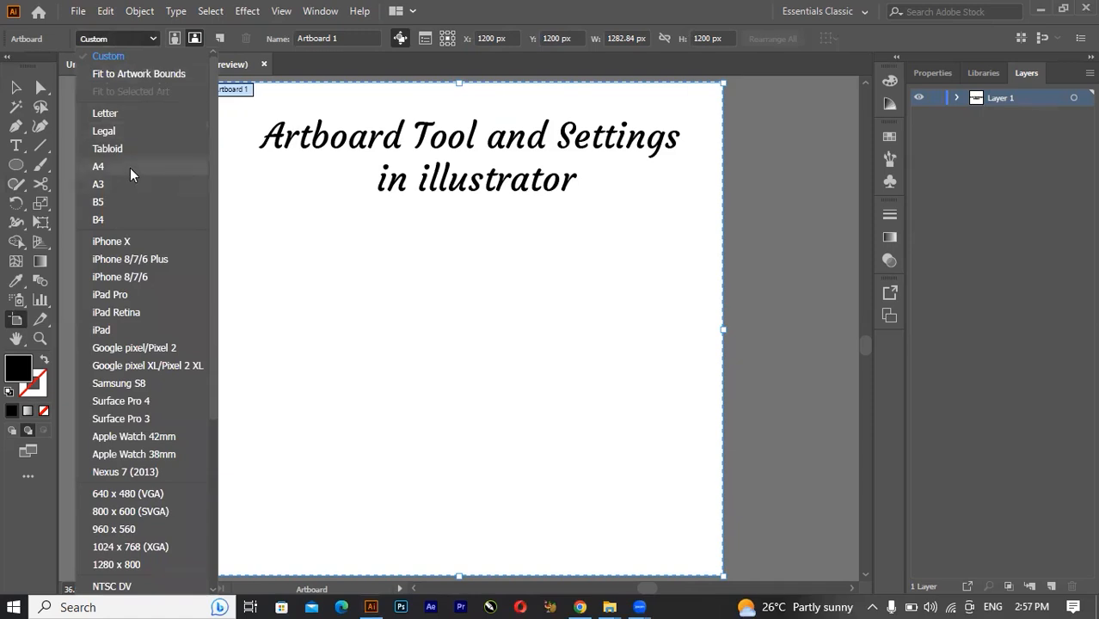
pyautogui.click(219, 394)
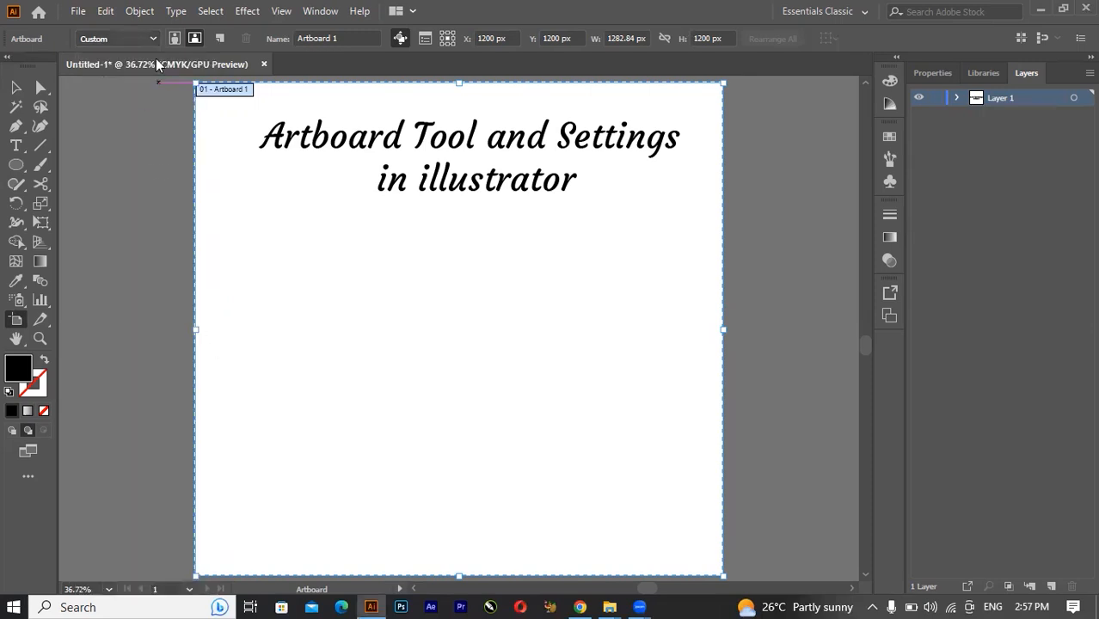
pyautogui.click(141, 39)
pyautogui.scroll(-3, 222, 272)
pyautogui.scroll(-1, 222, 273)
pyautogui.scroll(4, 183, 126)
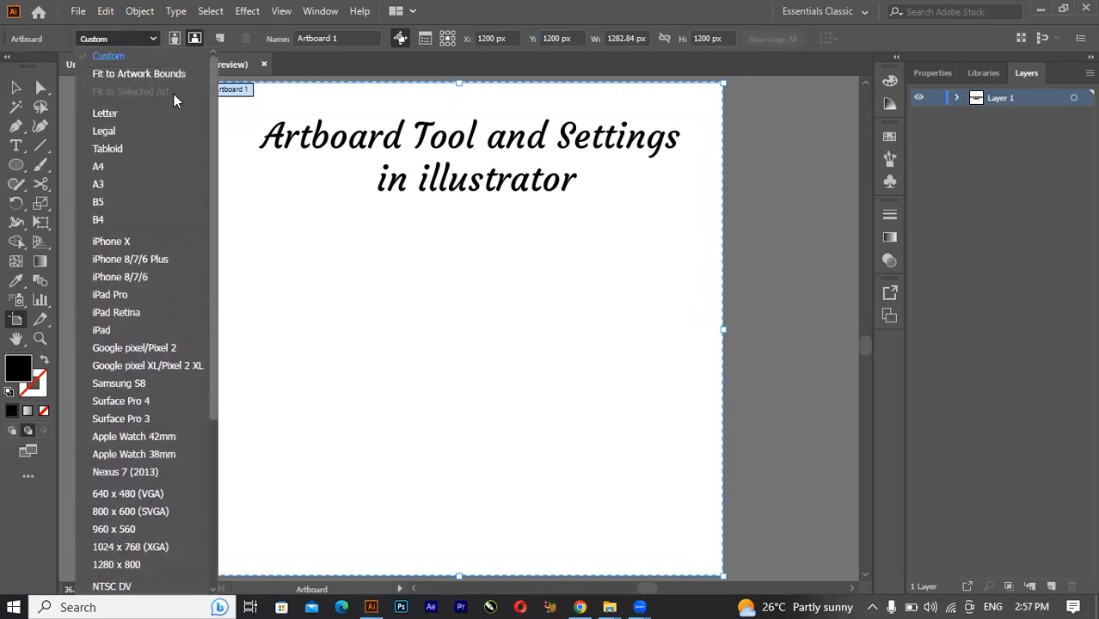
pyautogui.click(126, 114)
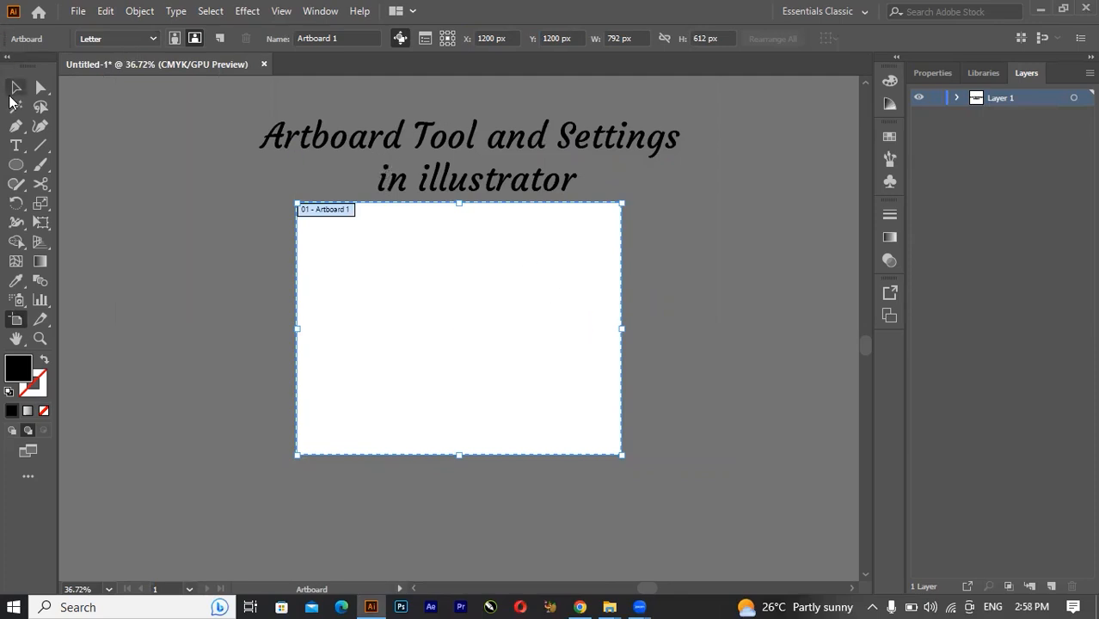
pyautogui.hotkey('ctrl', 'z')
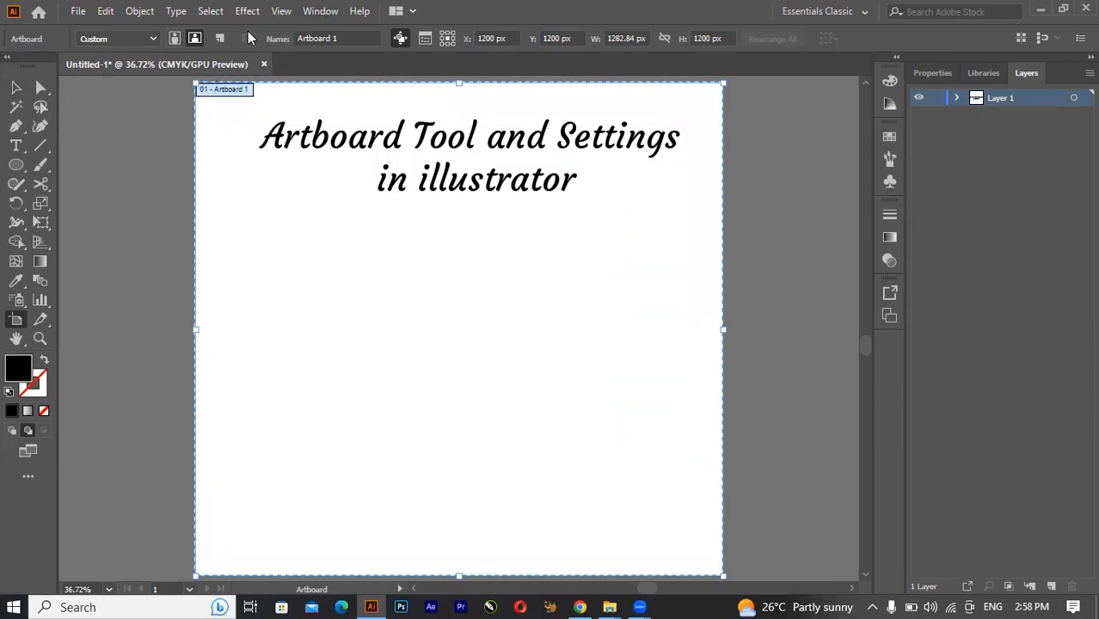
# Add a second artboard beside the first and apply the Letter size preset to it.
pyautogui.click(220, 37)
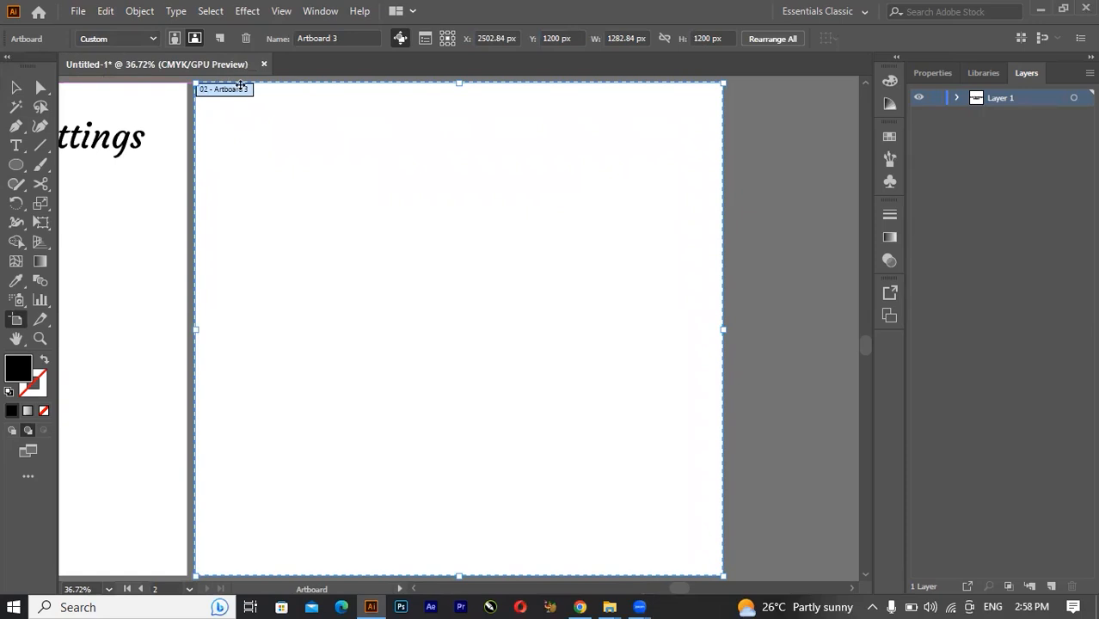
pyautogui.hotkey('ctrl', '-')
pyautogui.hotkey('ctrl', '-')
pyautogui.hotkey('ctrl', '-')
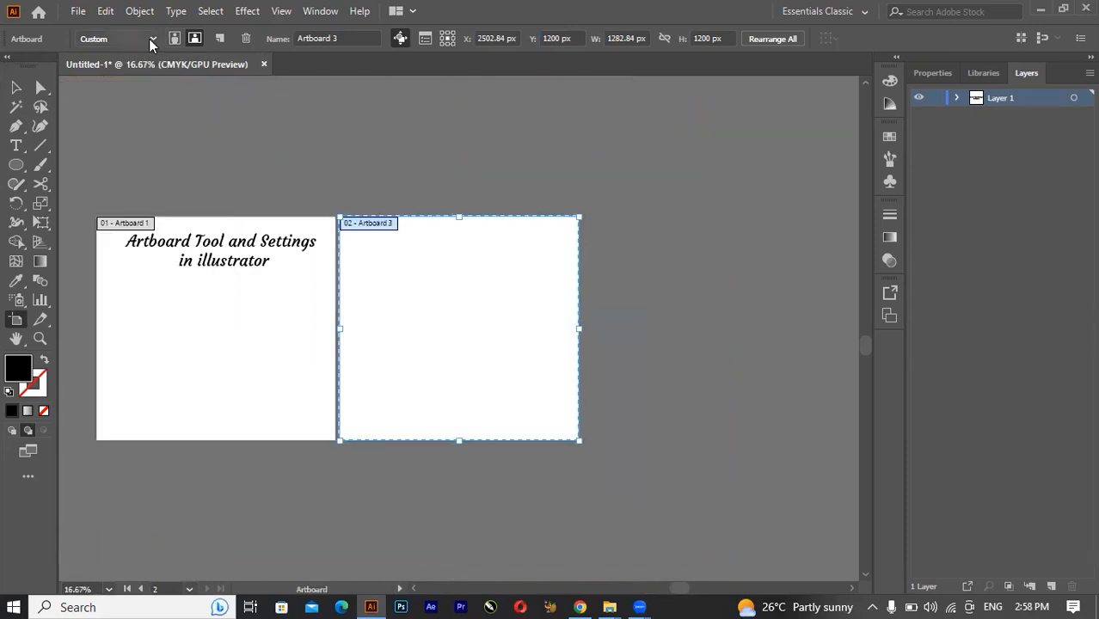
pyautogui.click(150, 38)
pyautogui.click(104, 110)
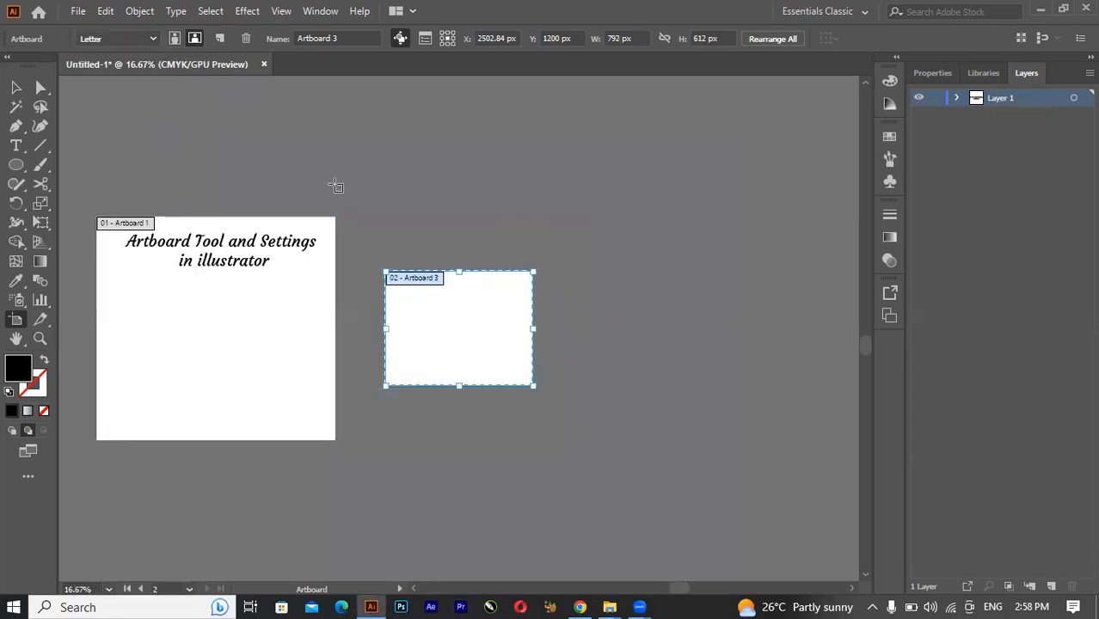
# Leave and resume artboard editing, and delete the Letter-sized artboard.
pyautogui.click(15, 87)
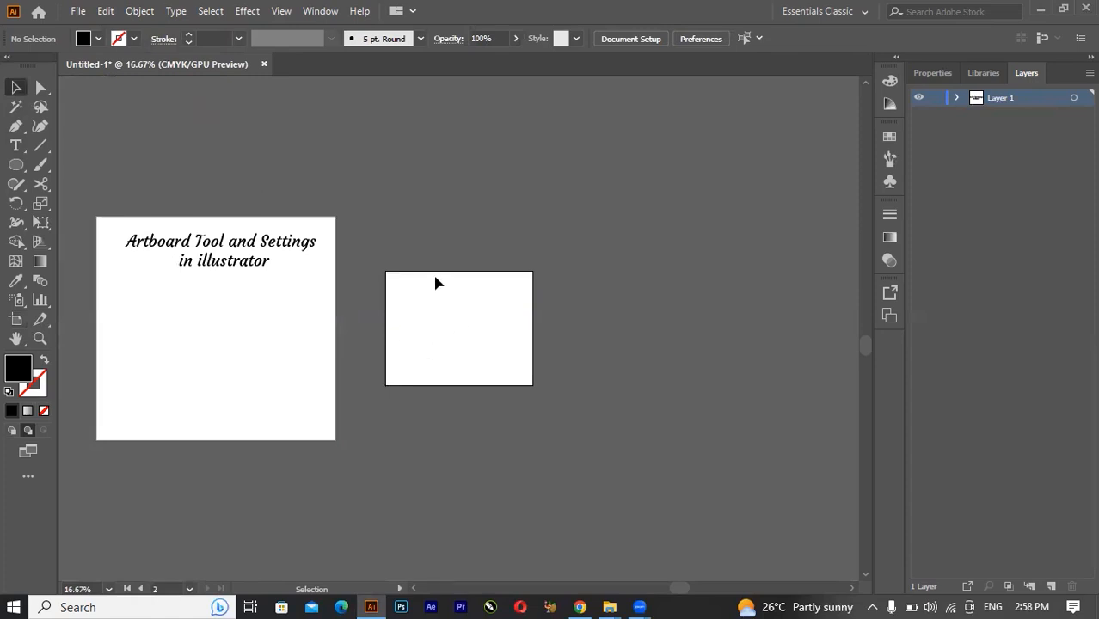
pyautogui.click(16, 319)
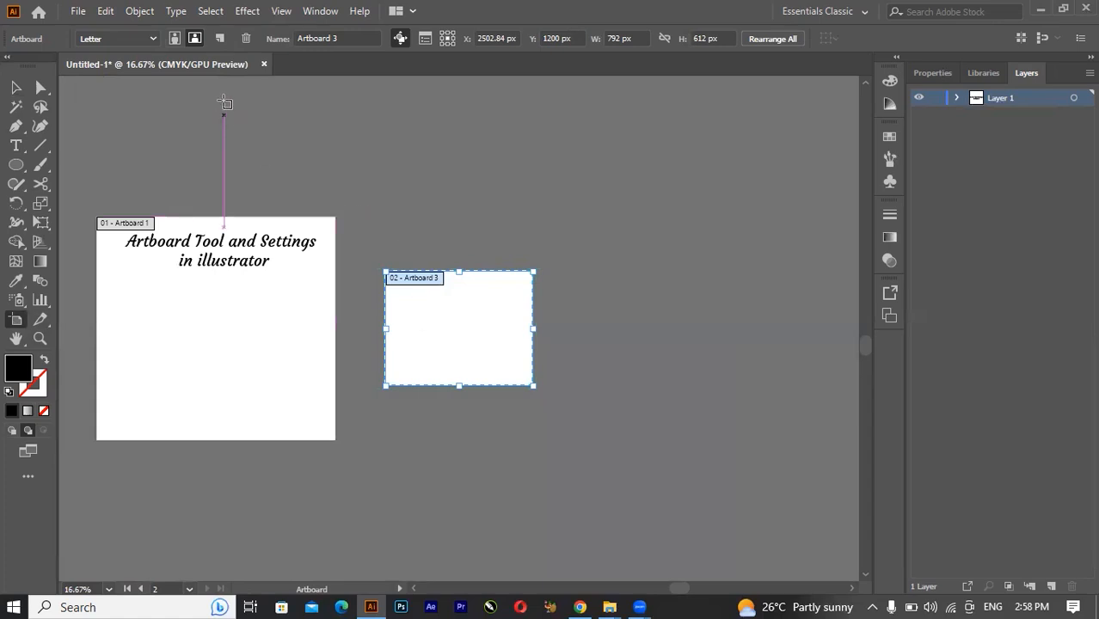
pyautogui.click(245, 39)
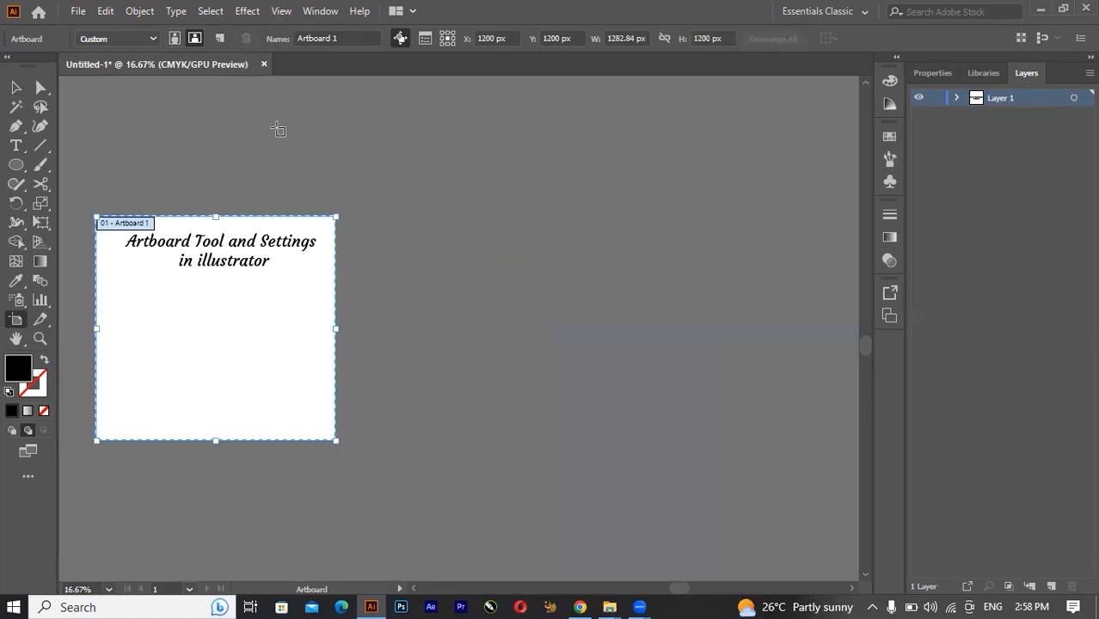
# Rename the artboard containing the title text to "main".
pyautogui.click(341, 38)
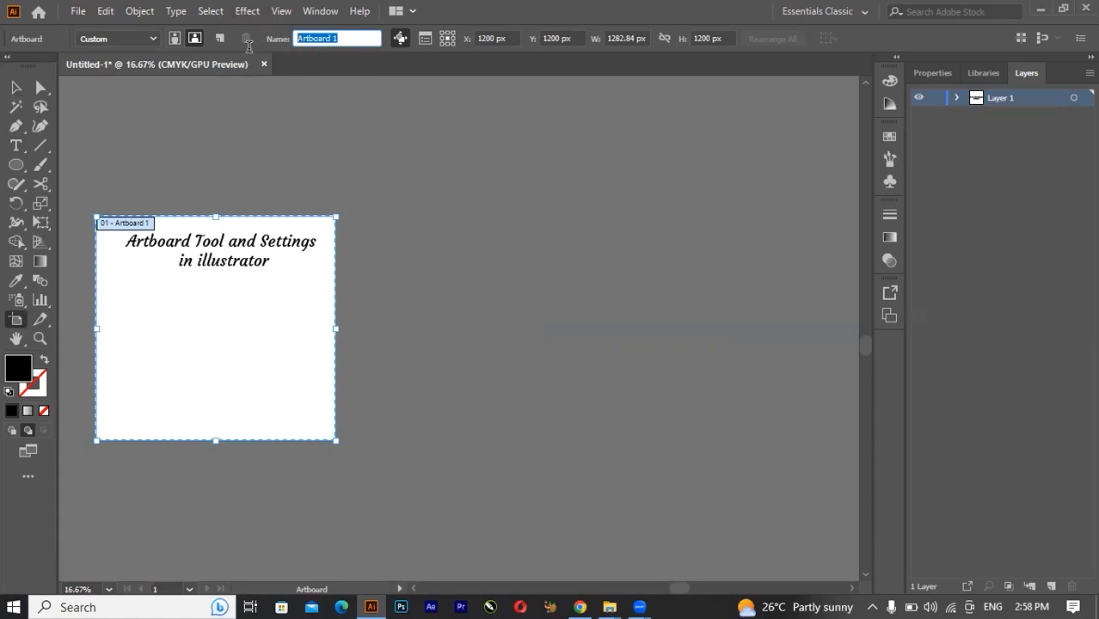
pyautogui.press('BackSpace')
pyautogui.write('main')
pyautogui.press('Return')
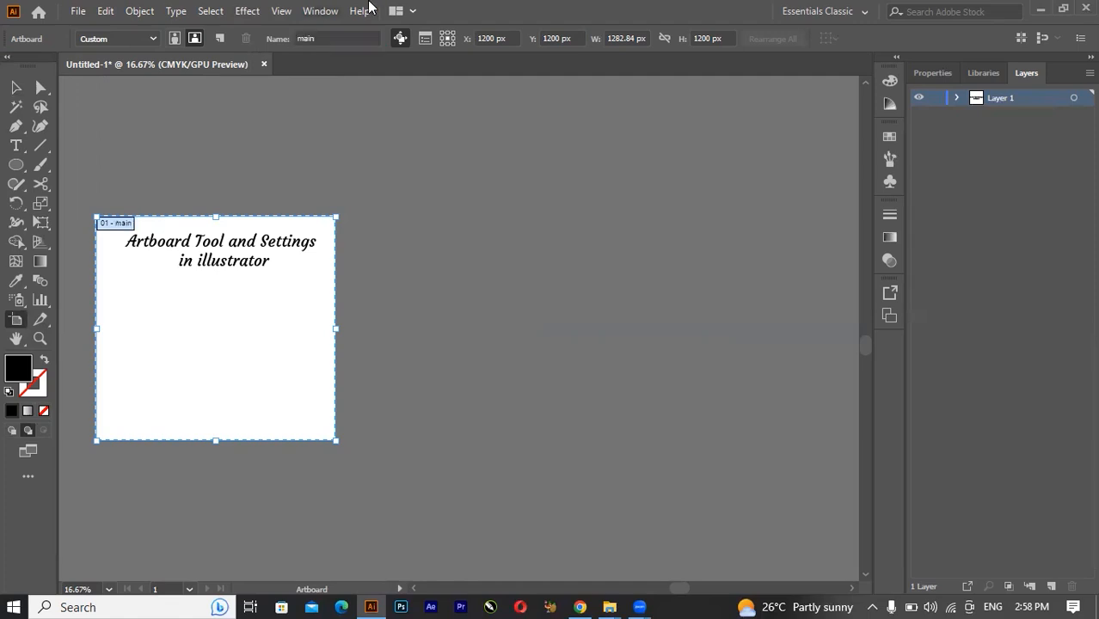
# Add a new artboard beside the main one and name it "slider".
pyautogui.click(223, 38)
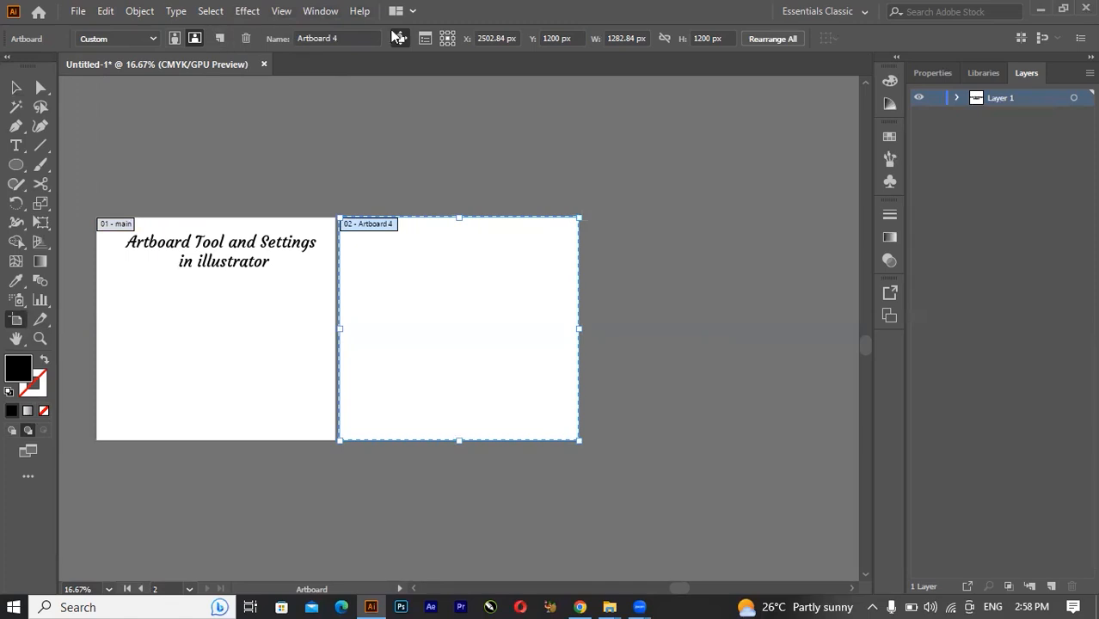
pyautogui.click(314, 38)
pyautogui.press('BackSpace')
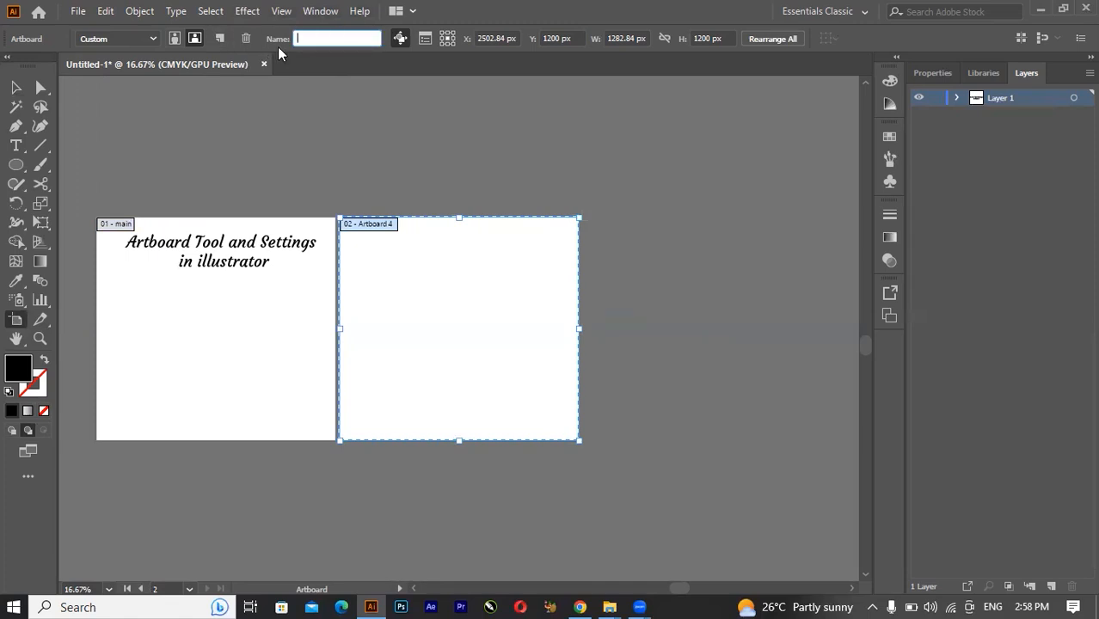
pyautogui.write('slider')
pyautogui.press('Return')
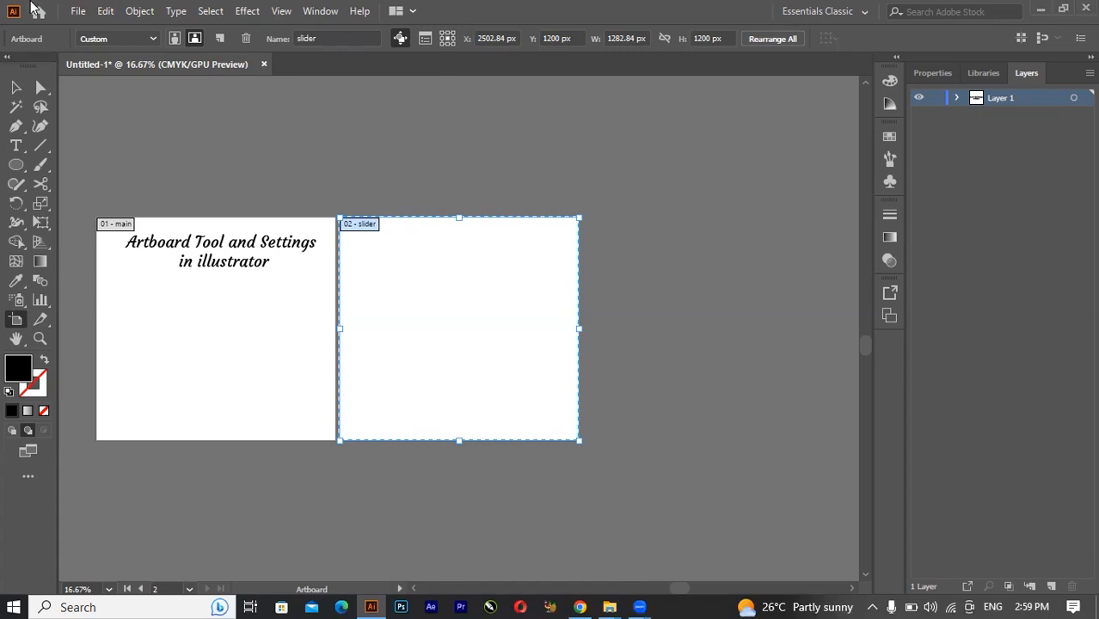
# Begin an Export As to the Downloads folder with the file name "artboard" and the JPEG format.
pyautogui.click(77, 11)
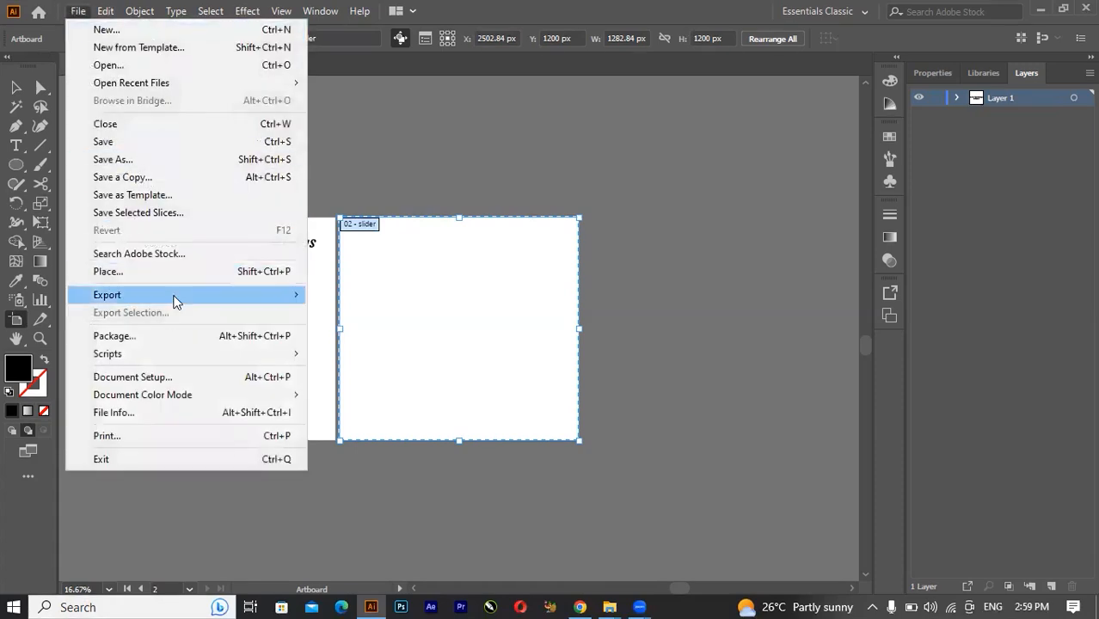
pyautogui.moveTo(175, 295)
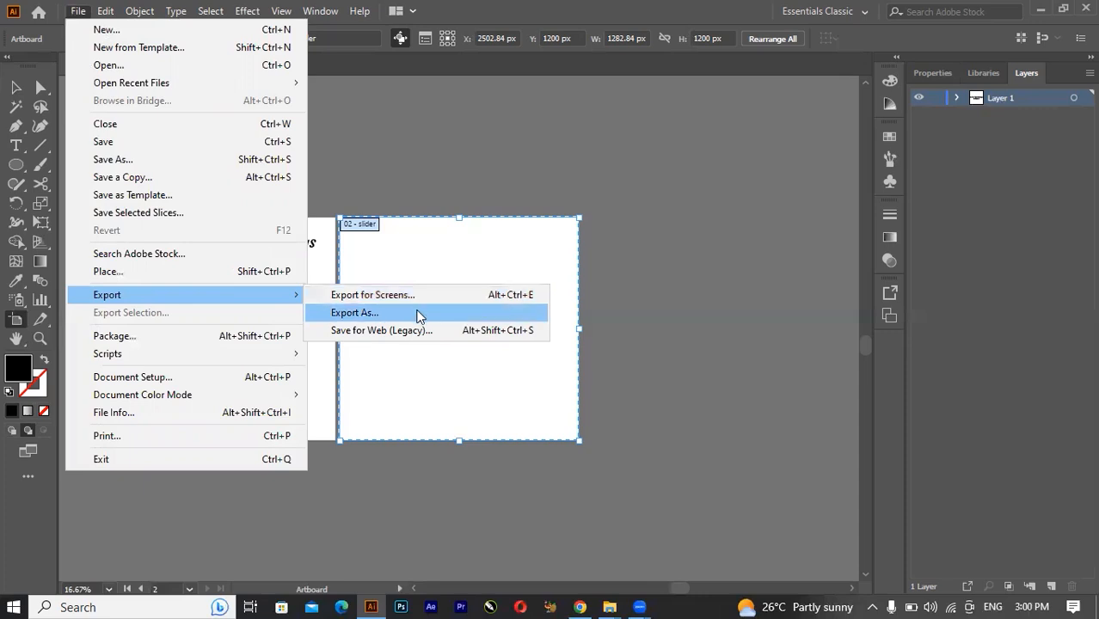
pyautogui.click(417, 315)
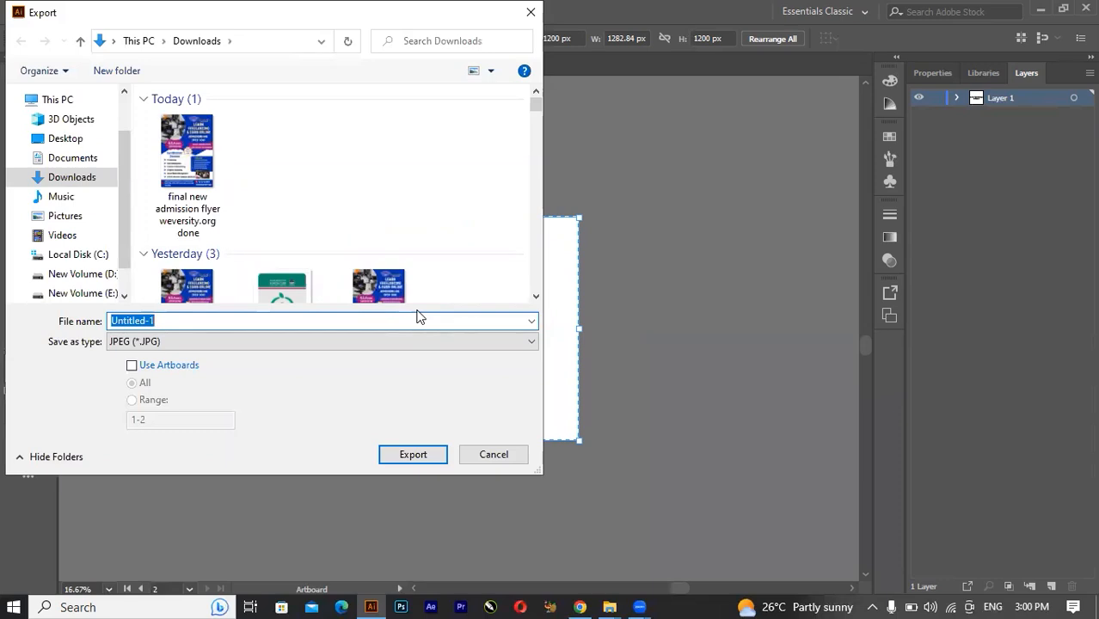
pyautogui.press('BackSpace')
pyautogui.write('art')
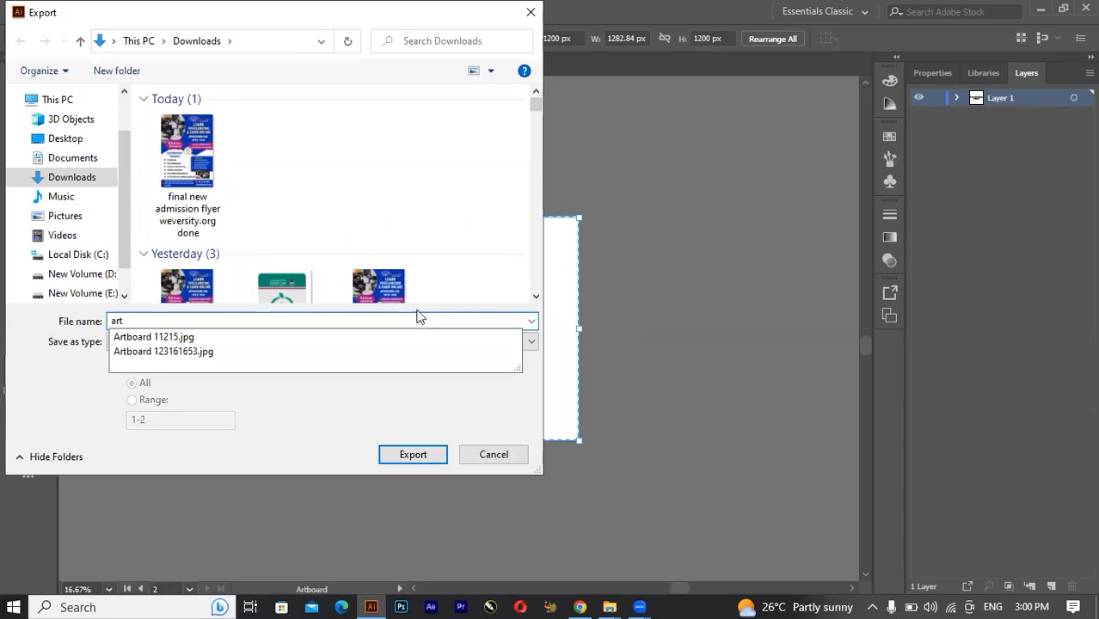
pyautogui.write('board')
pyautogui.click(77, 410)
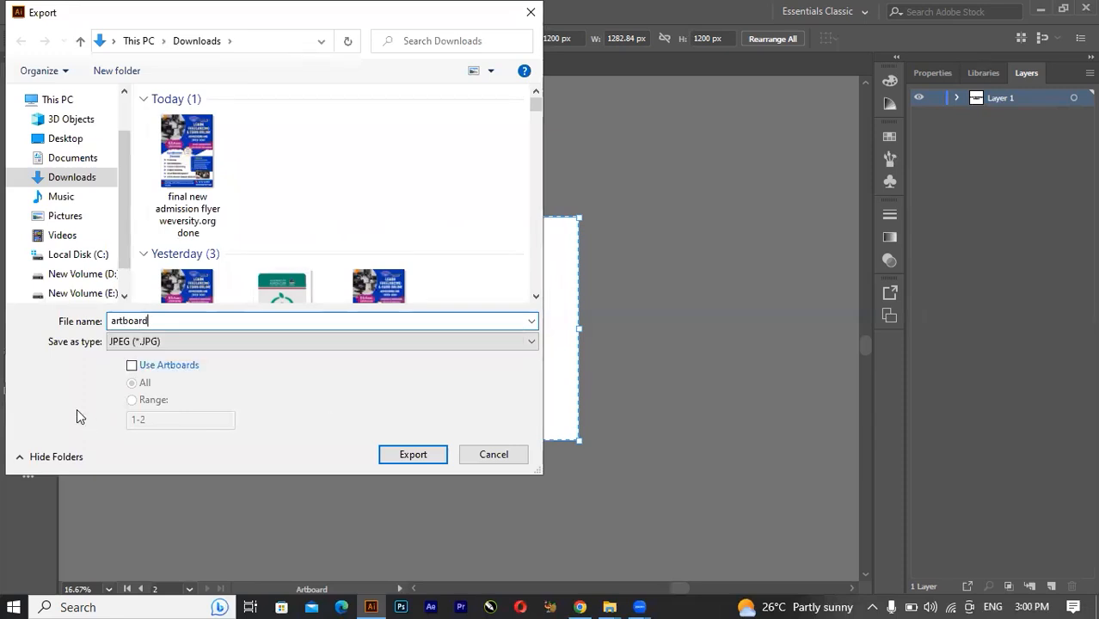
pyautogui.click(198, 340)
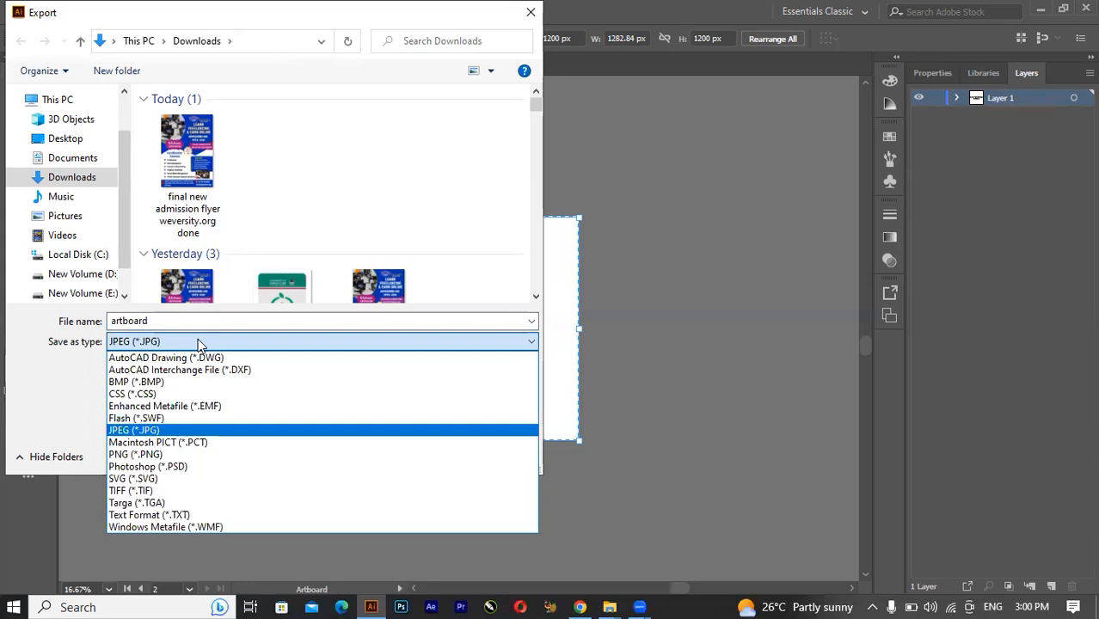
pyautogui.click(198, 339)
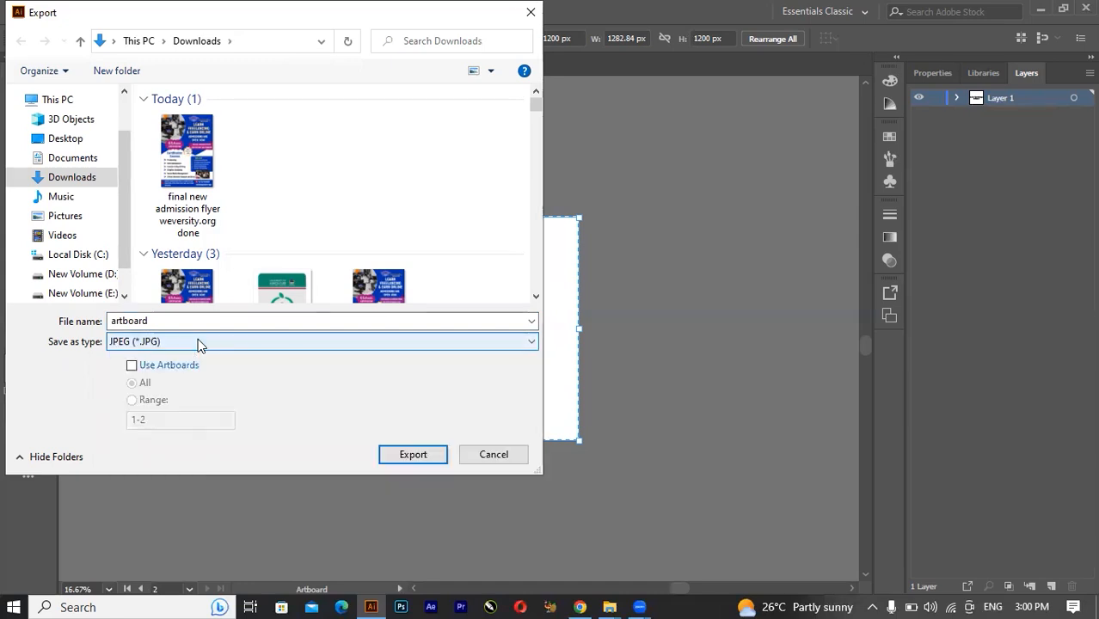
# Enable Use Artboards for the export and limit the artboard range to 1.
pyautogui.click(132, 365)
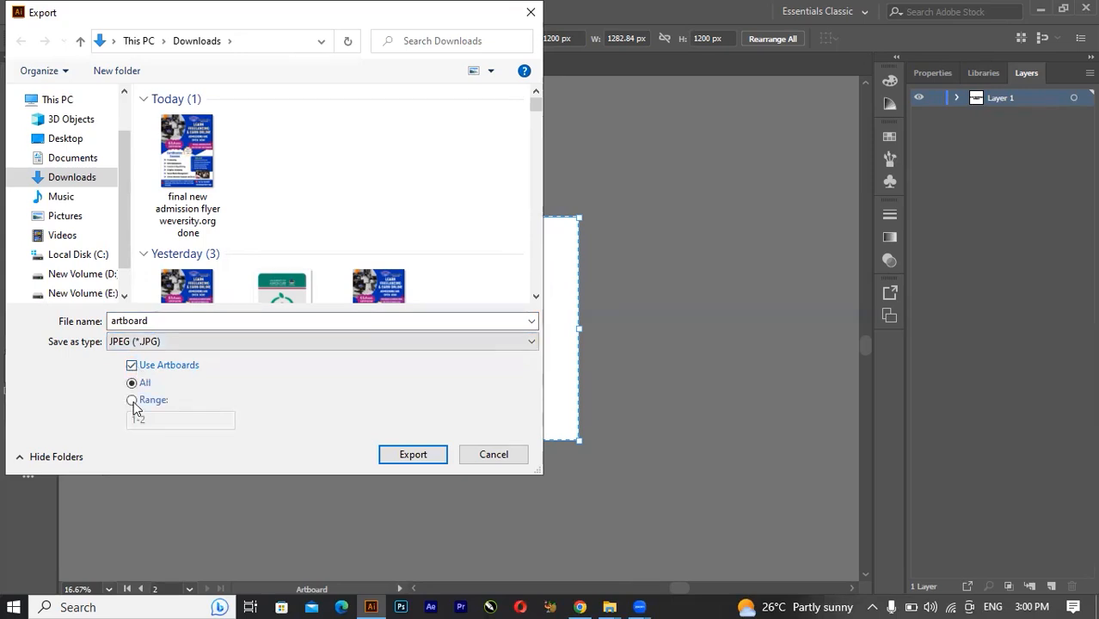
pyautogui.click(133, 401)
pyautogui.click(154, 420)
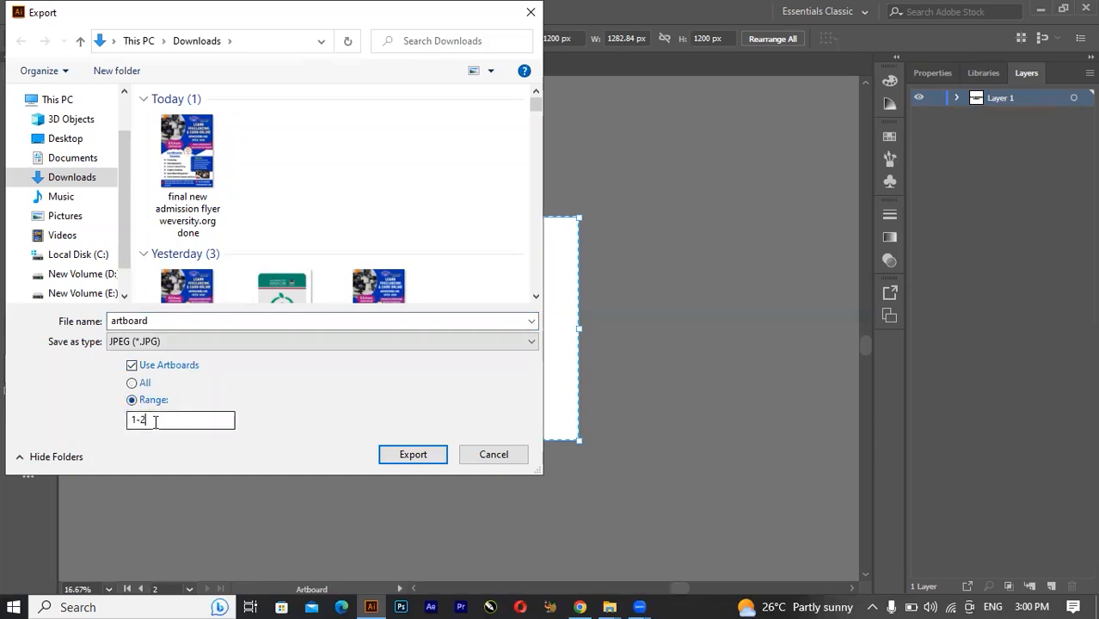
pyautogui.press('BackSpace')
pyautogui.press('BackSpace')
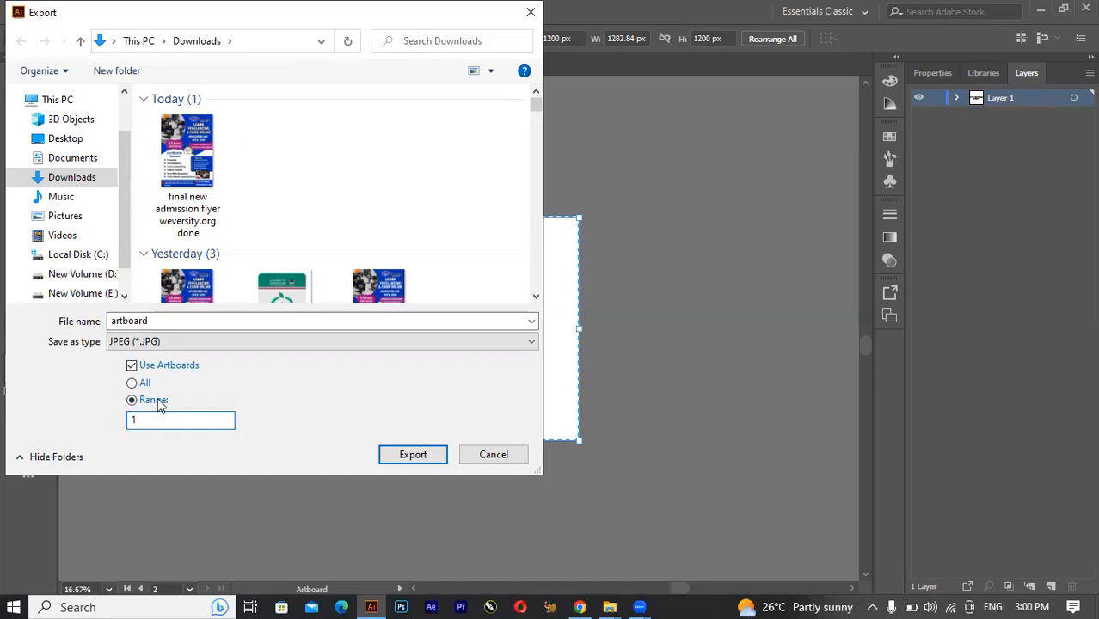
# Proceed to the JPEG options, inspect the available color models, and cancel the export.
pyautogui.click(413, 453)
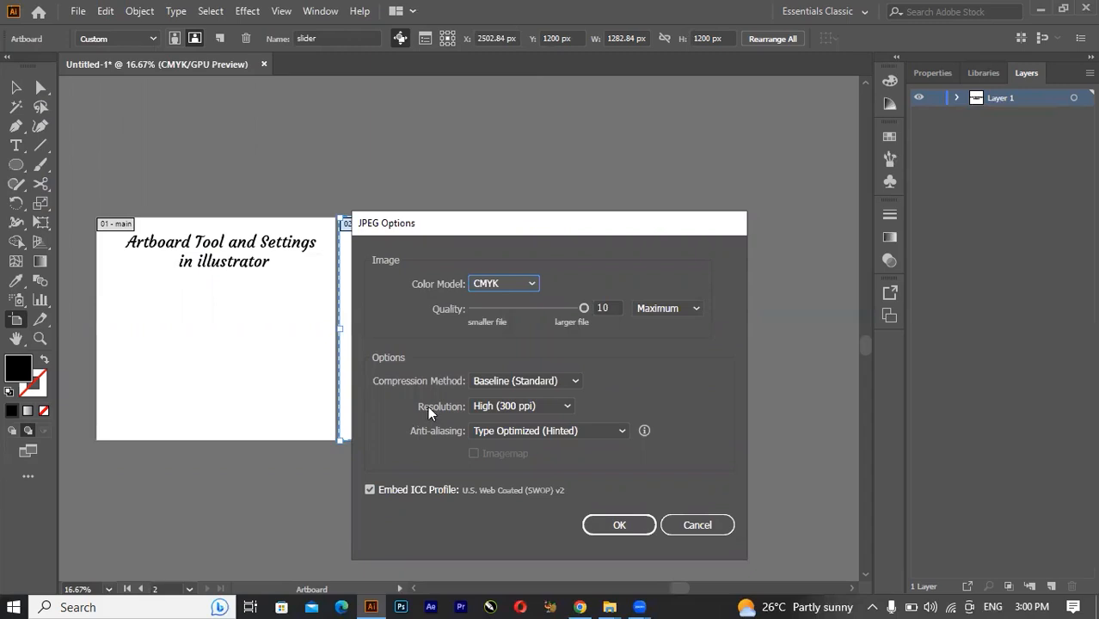
pyautogui.click(509, 284)
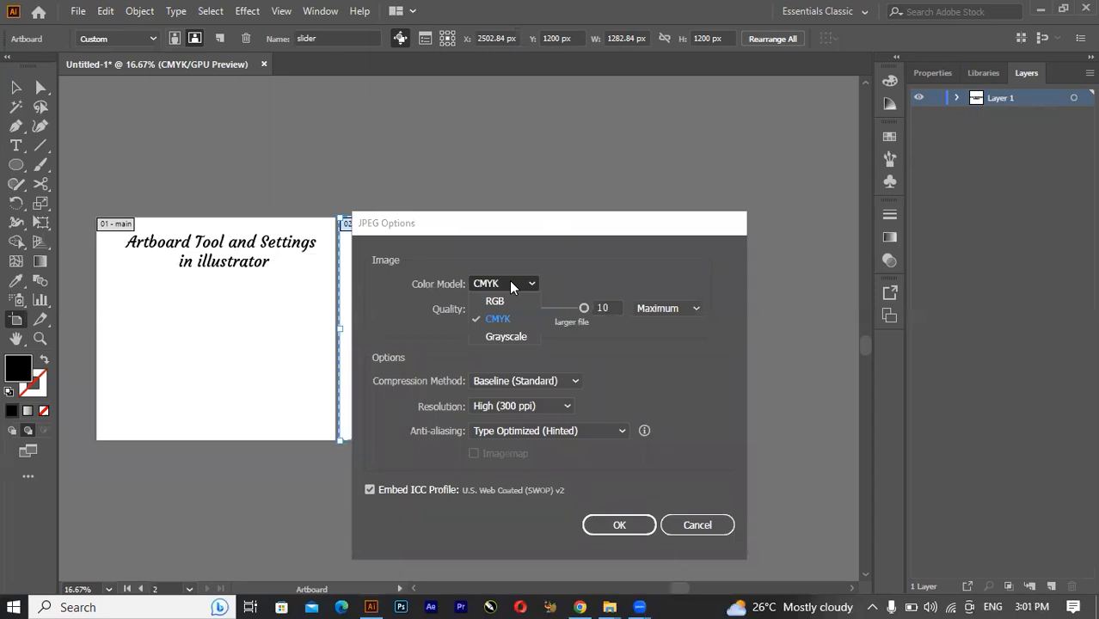
pyautogui.click(510, 285)
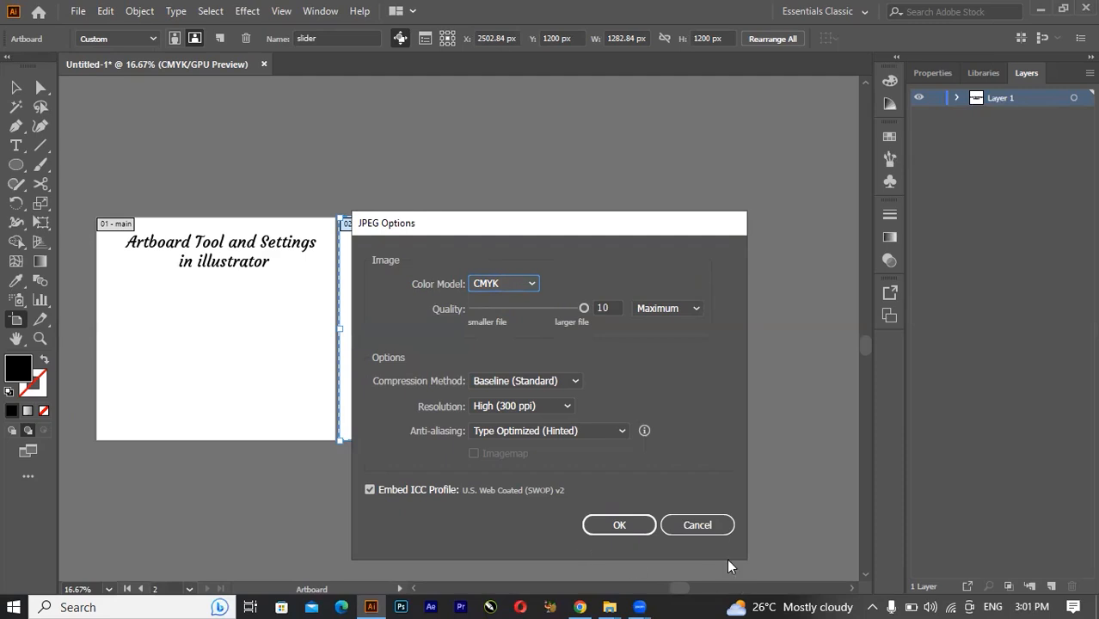
pyautogui.click(712, 525)
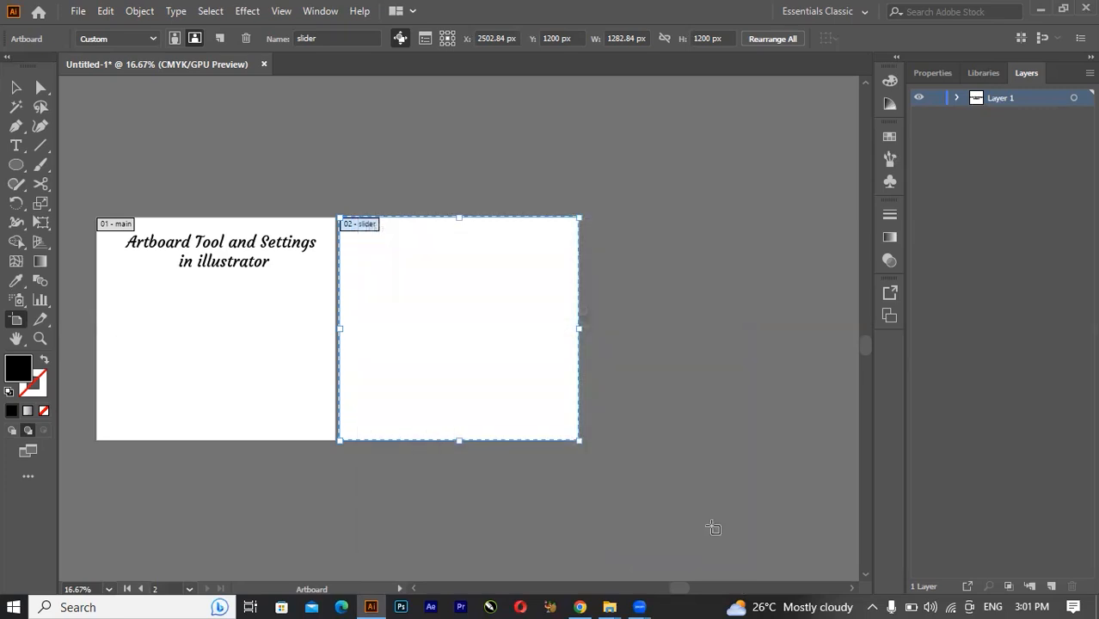